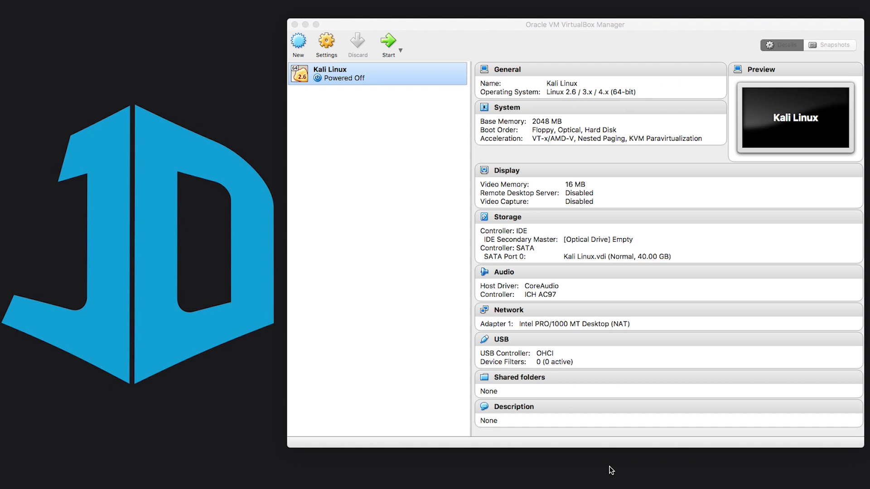
Add a USB device filter for the Ralink 802.11 n WLAN adapter and save it
double_click(501, 340)
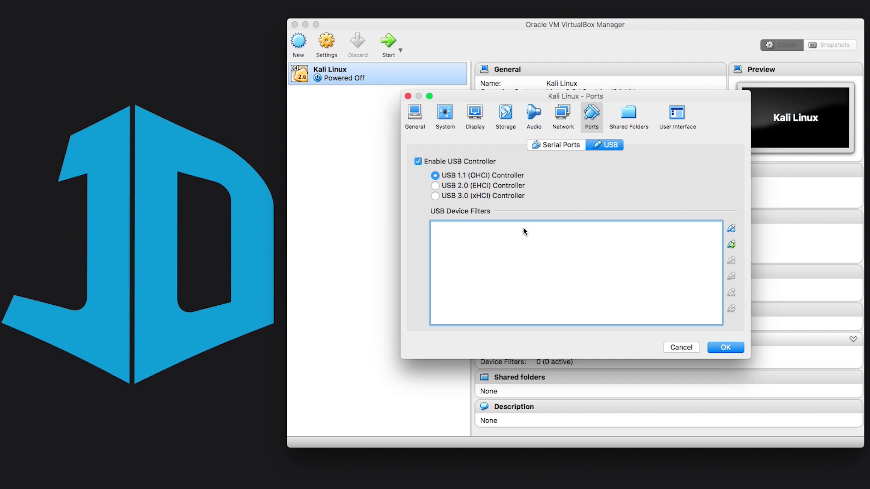
left_click(731, 245)
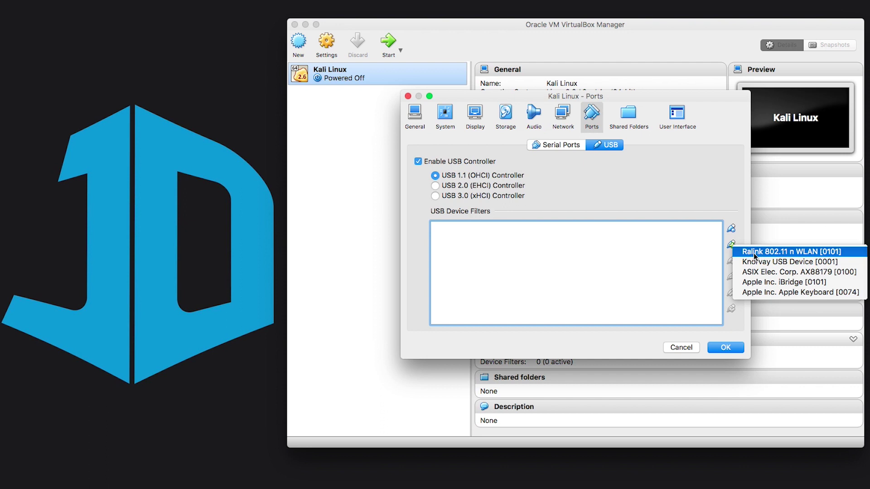
left_click(800, 253)
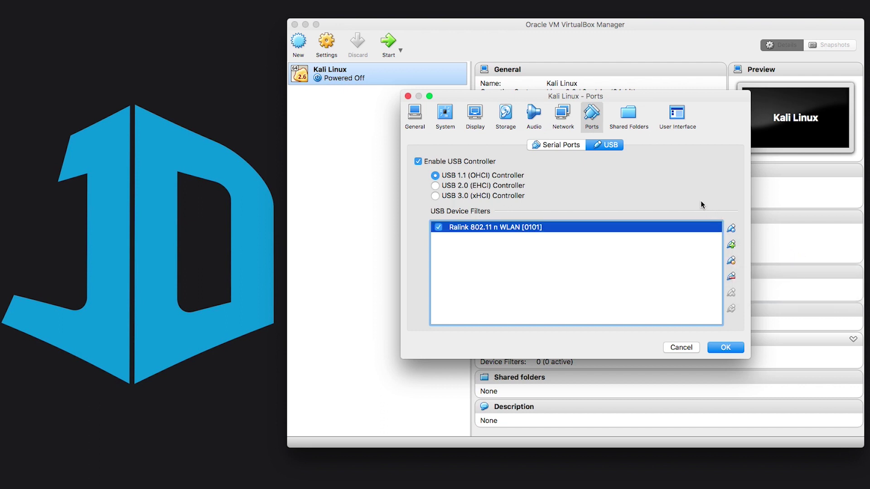
left_click(735, 348)
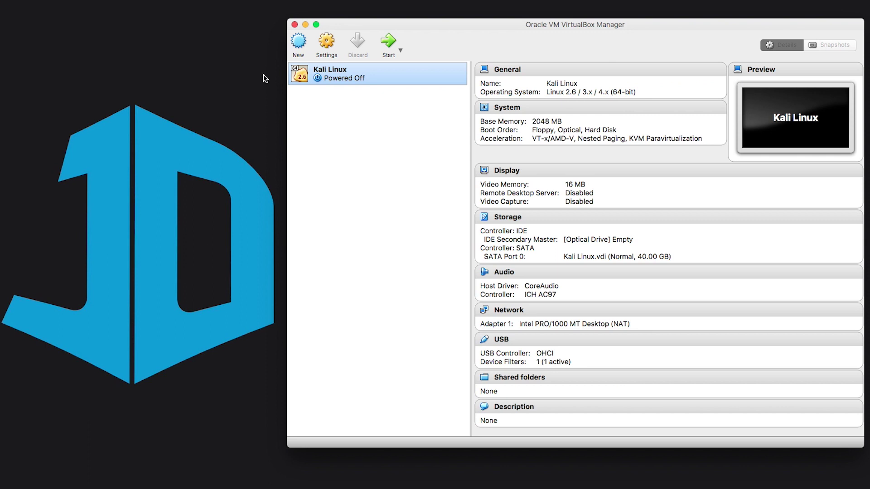
double_click(508, 310)
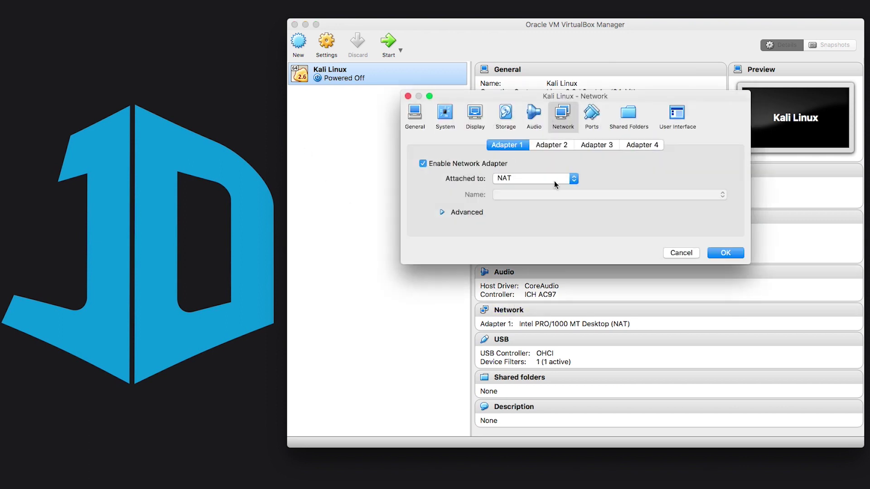
Uncheck Enable Network Adapter on Adapter 1 and save the settings
left_click(423, 163)
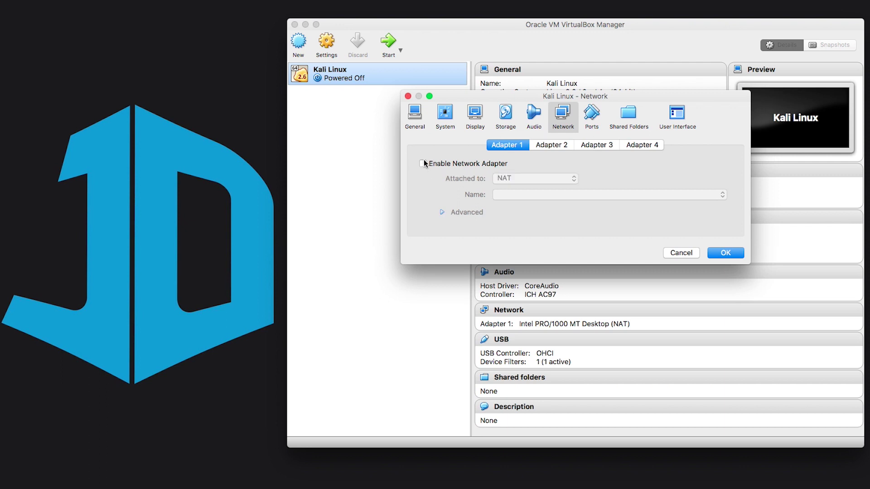
left_click(725, 253)
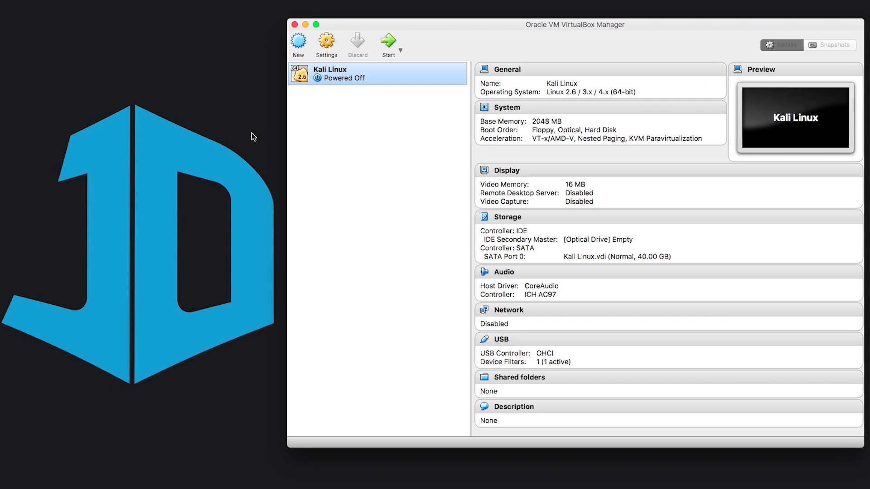
Power on the Kali Linux VM and boot the Kali GNU/Linux GRUB entry
left_click(388, 44)
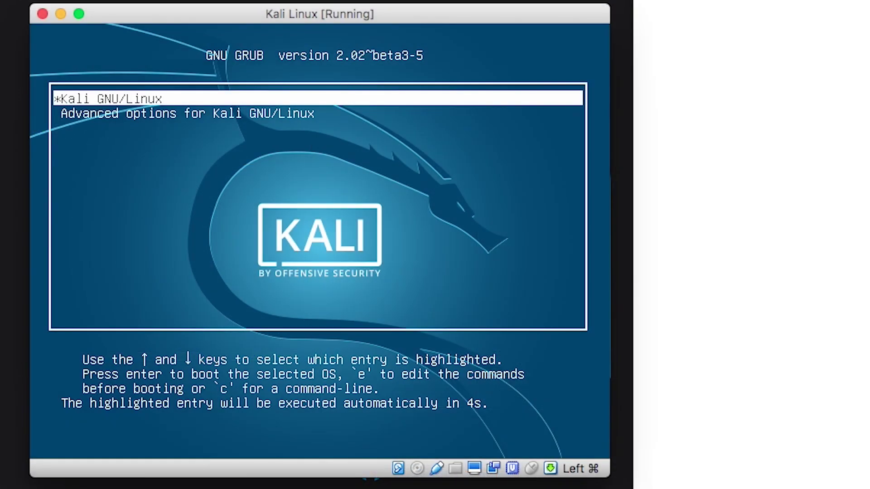
key("Return")
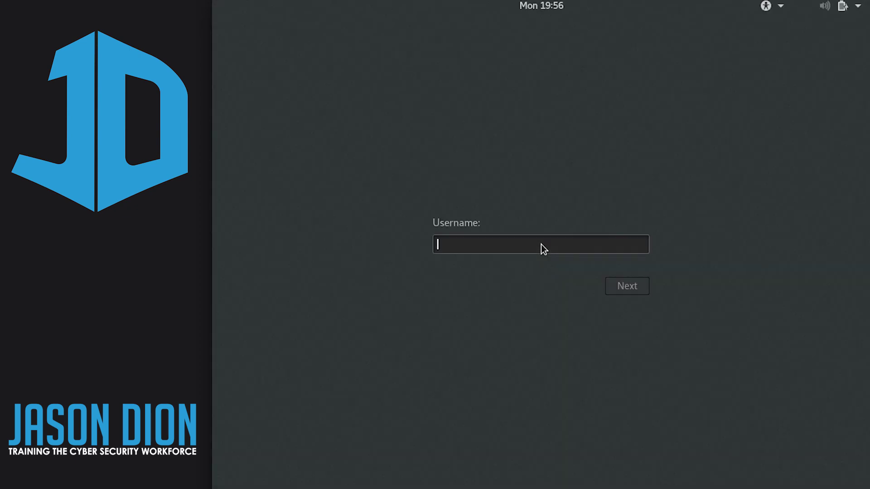
type("root")
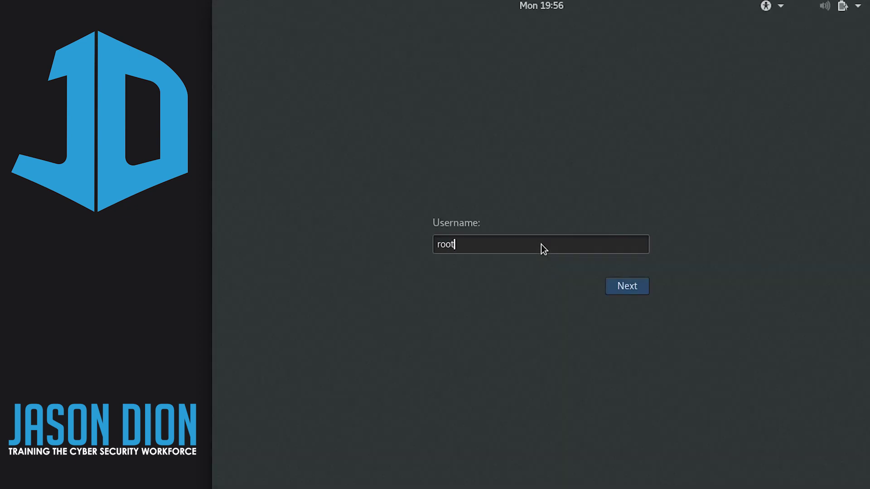
Log in to Kali as root with the username and password
key("Return")
type("toor")
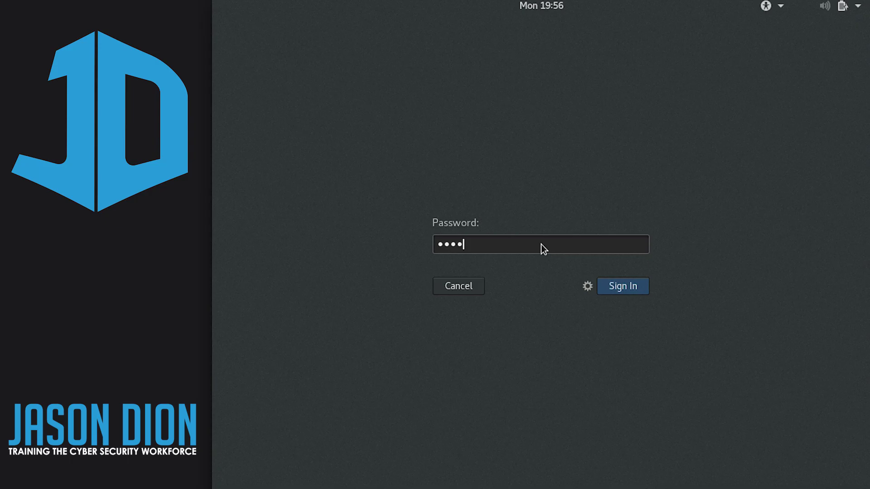
key("Return")
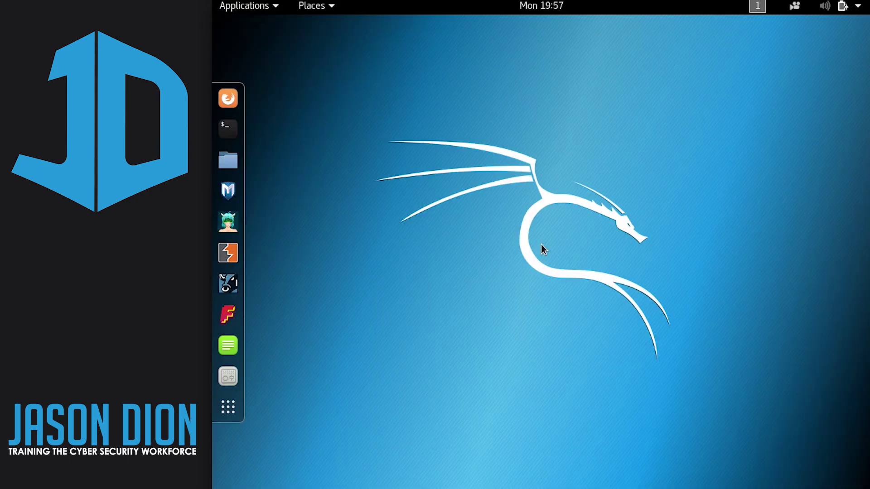